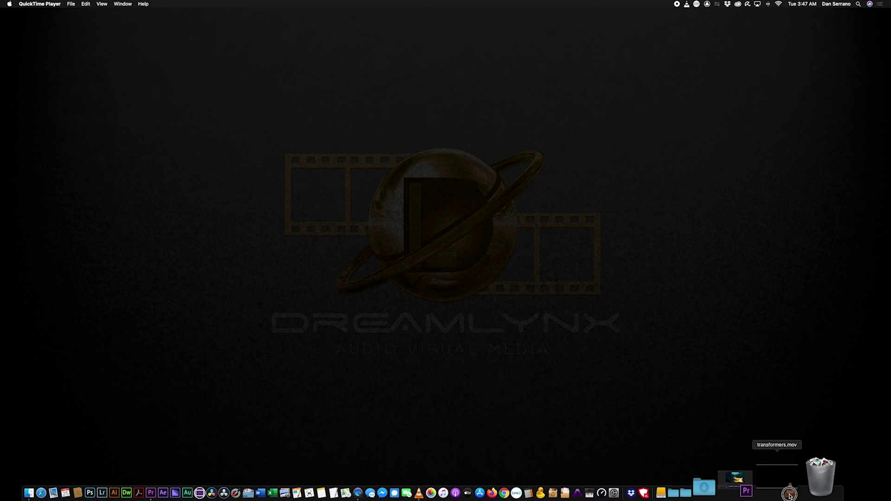
Step: Restore the minimized transformers.mov in VLC, watch it play, then close its window
click(775, 490)
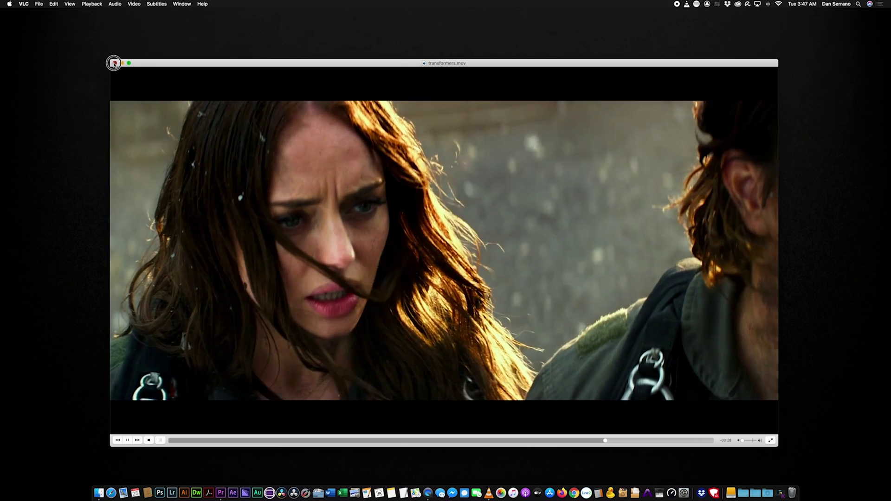
click(115, 63)
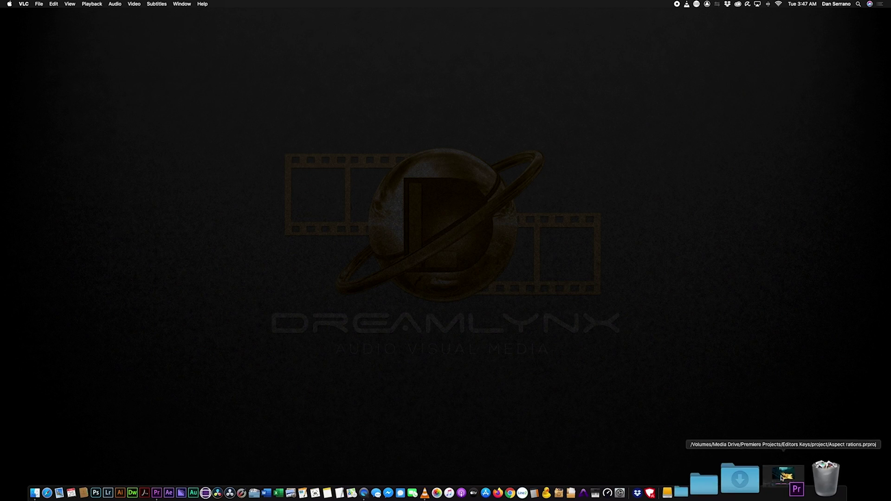
Step: In Premiere Pro, play the Transformers sequence through its 2.28:1, 2.00:1 and 2.35:1 sections, then open Aspect_Ratios
click(783, 479)
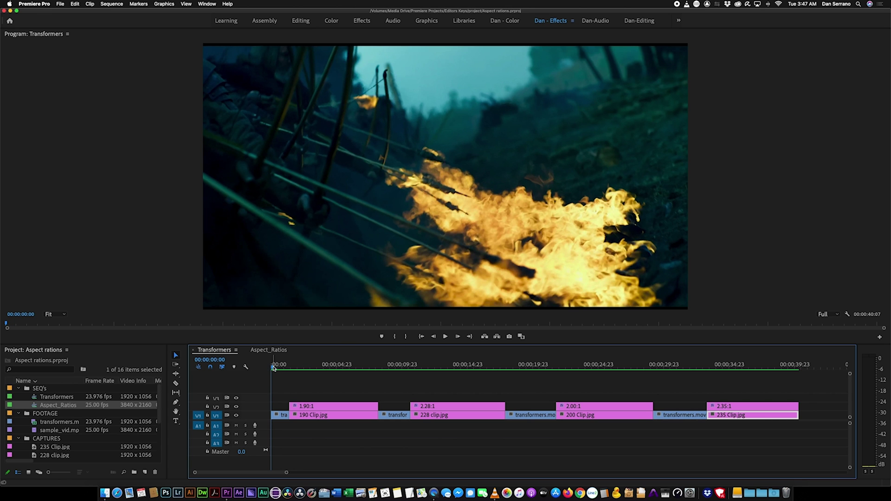
key(space)
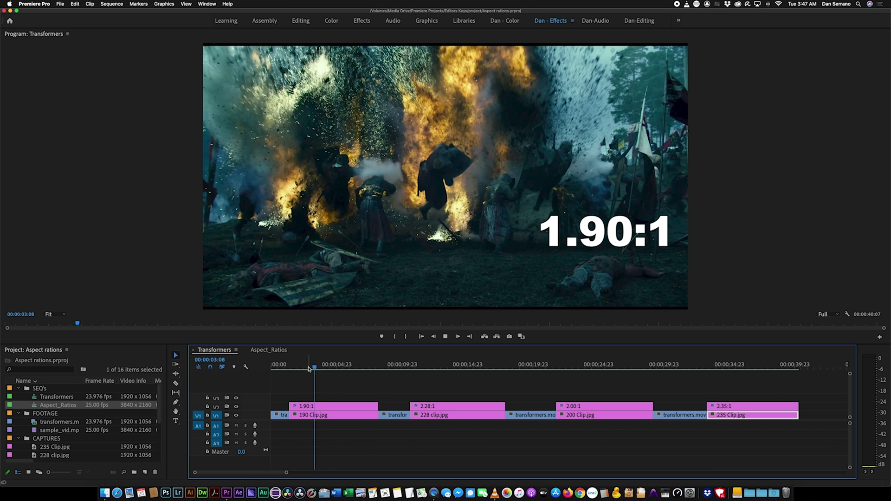
drag(326, 370, 388, 364)
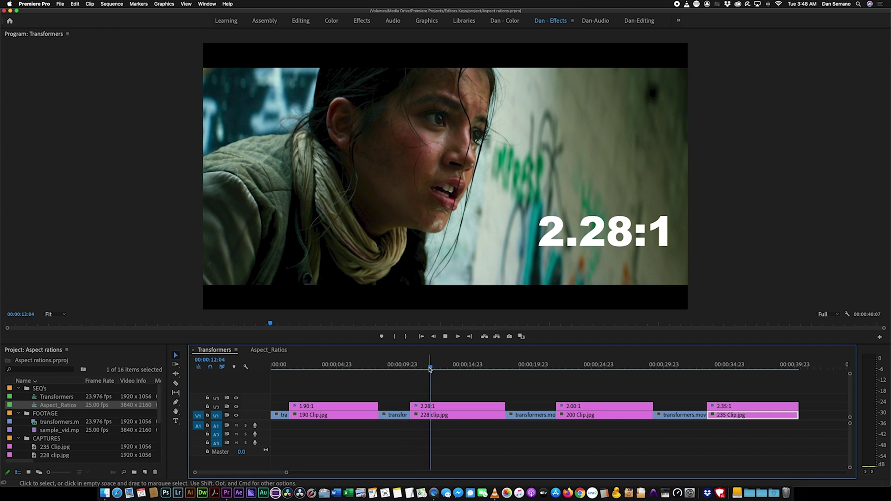
drag(499, 373, 523, 372)
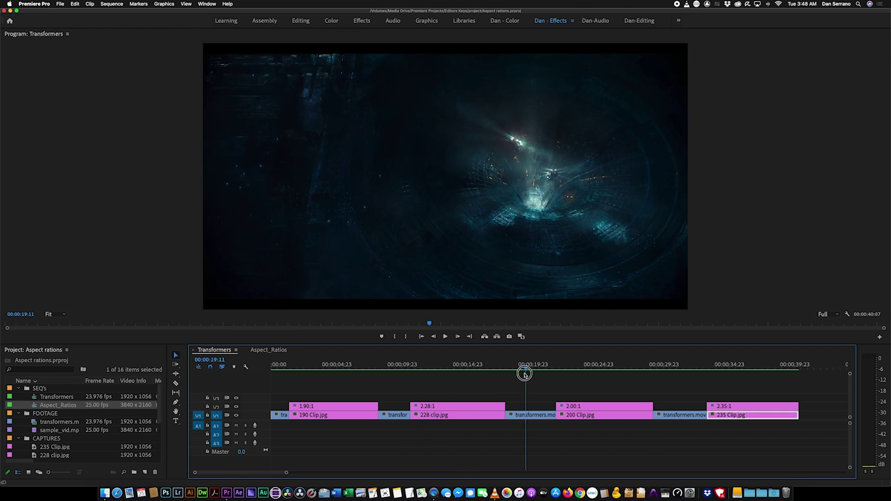
key(space)
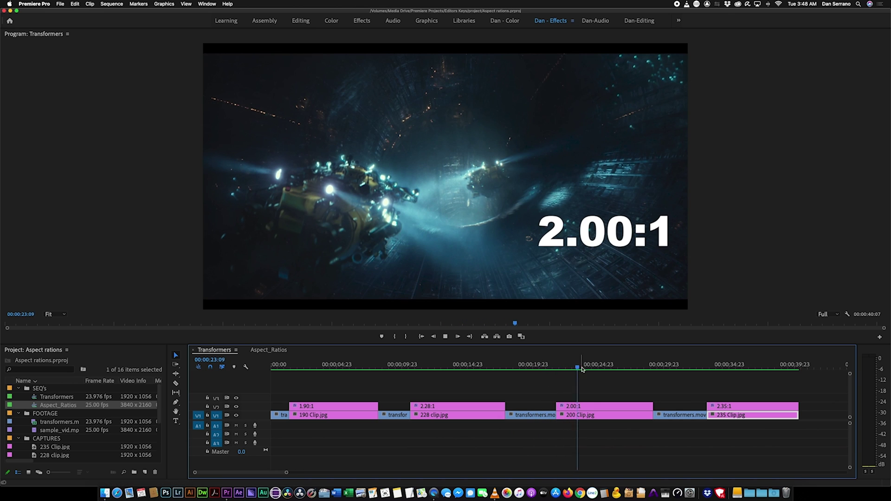
drag(595, 368, 686, 367)
key(space)
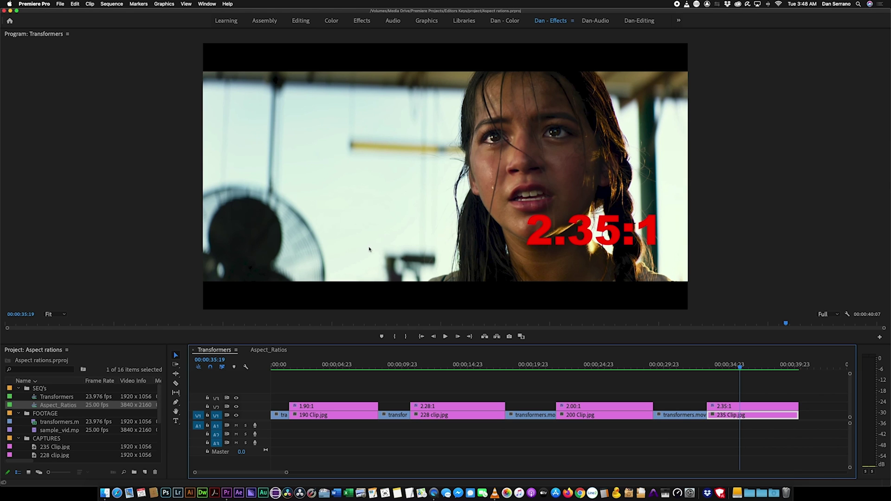
click(278, 351)
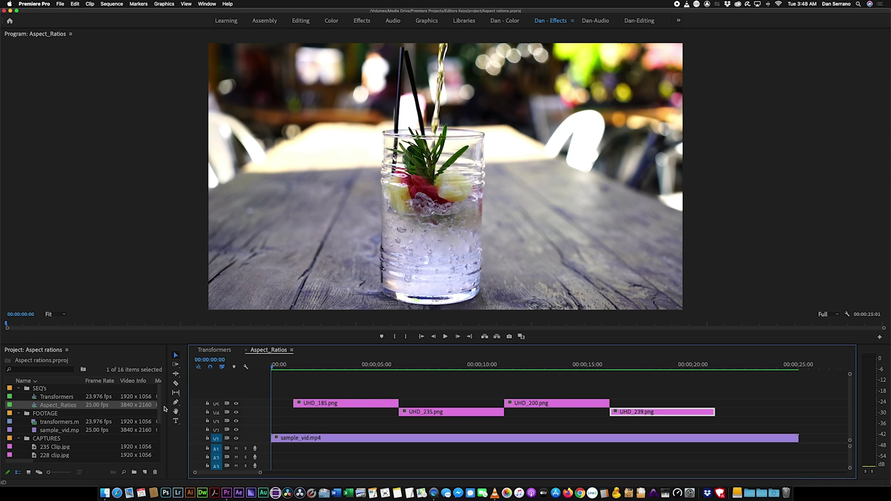
scroll(99, 389, down, 4)
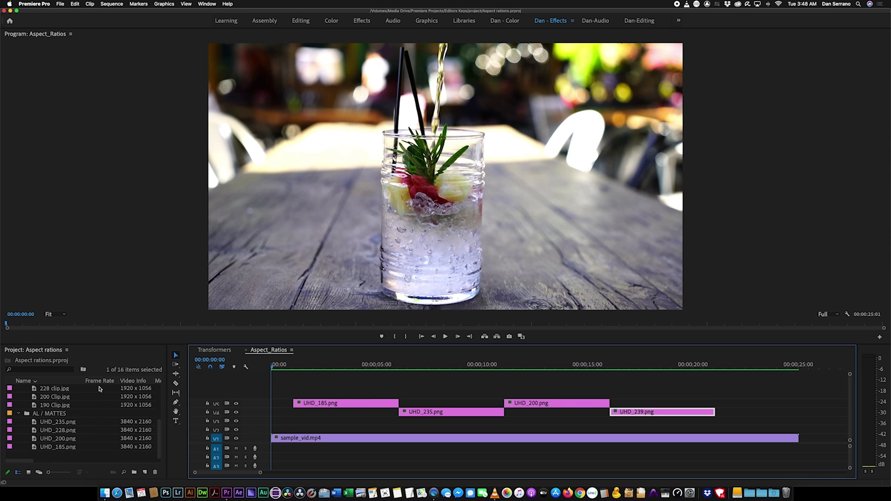
click(63, 424)
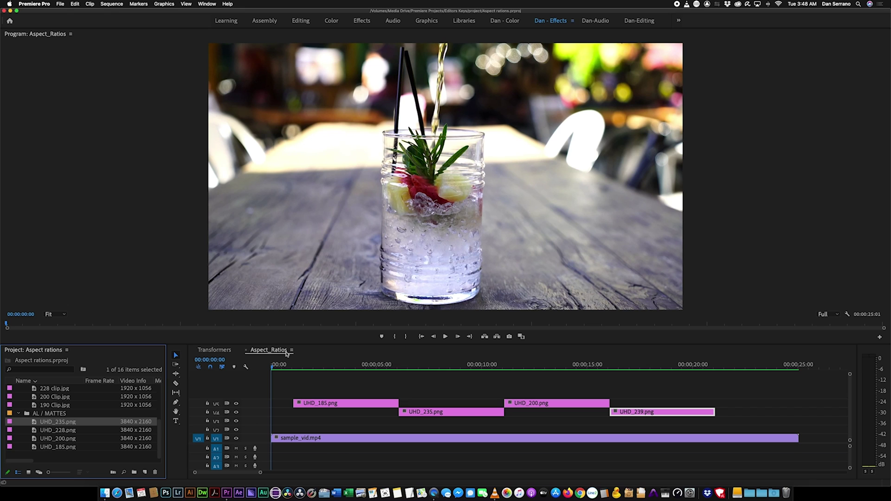
drag(272, 368, 316, 372)
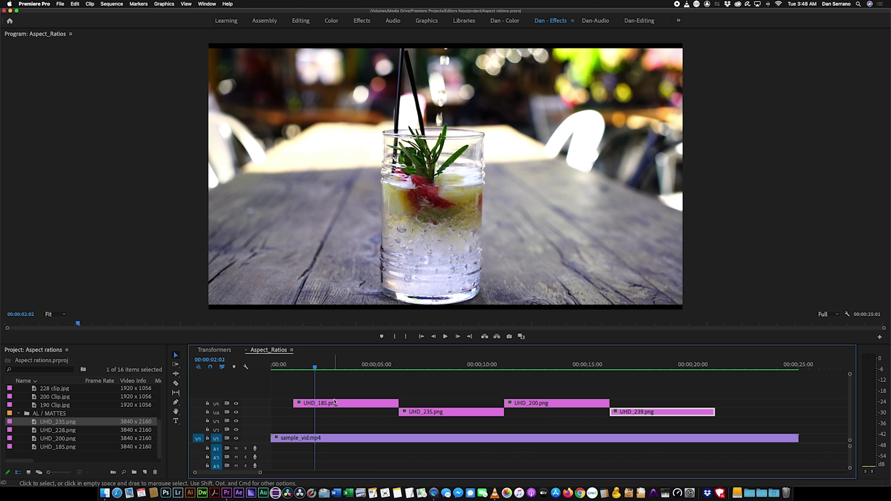
drag(317, 367, 412, 379)
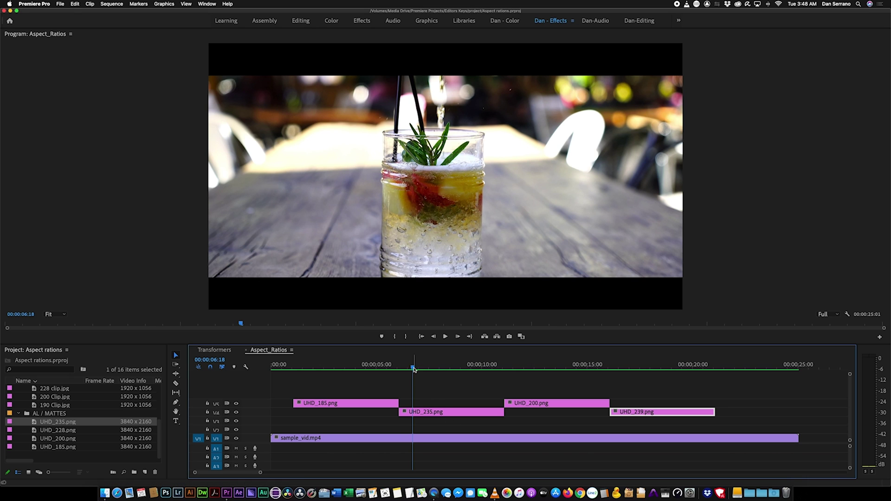
drag(414, 370, 626, 372)
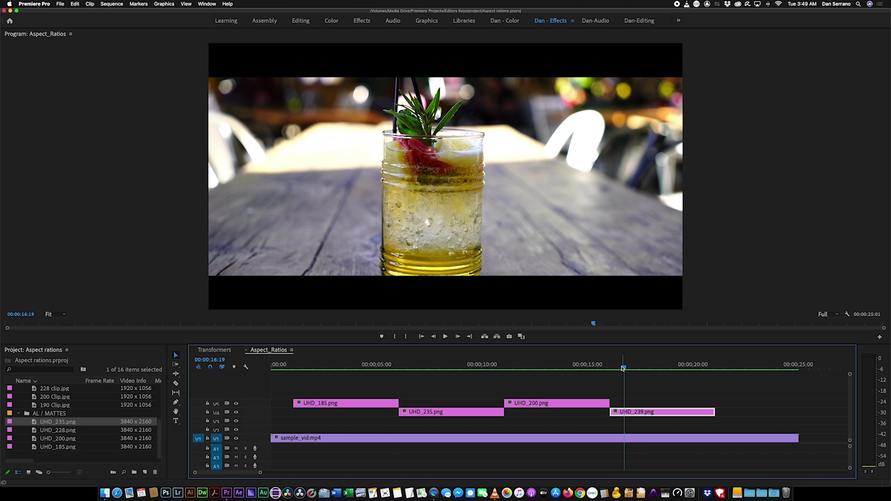
drag(623, 368, 425, 365)
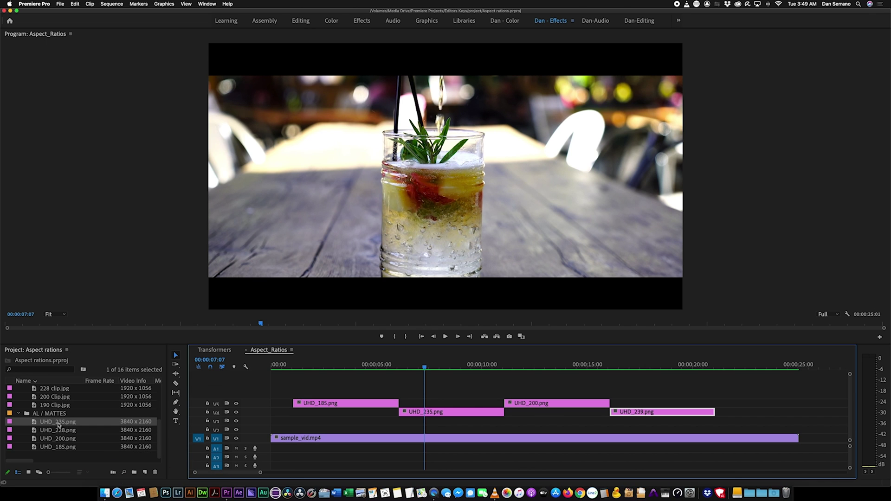
scroll(60, 425, up, 3)
scroll(60, 425, up, 2)
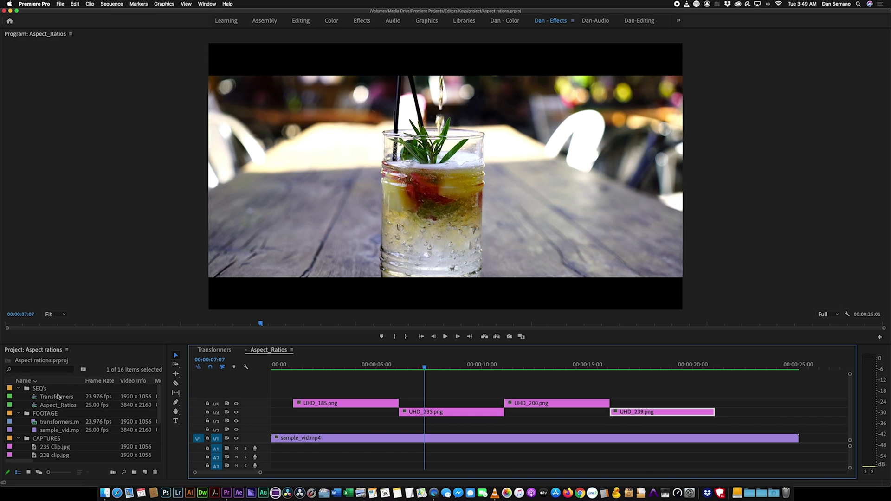
click(59, 408)
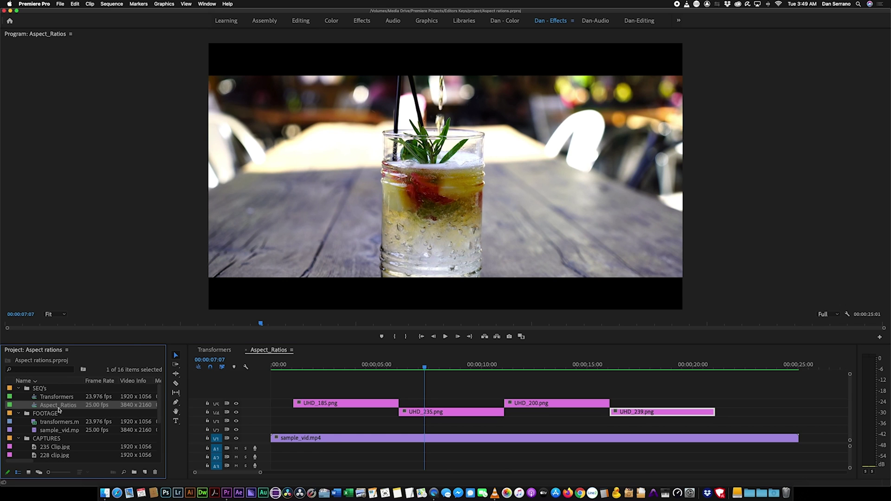
right_click(59, 407)
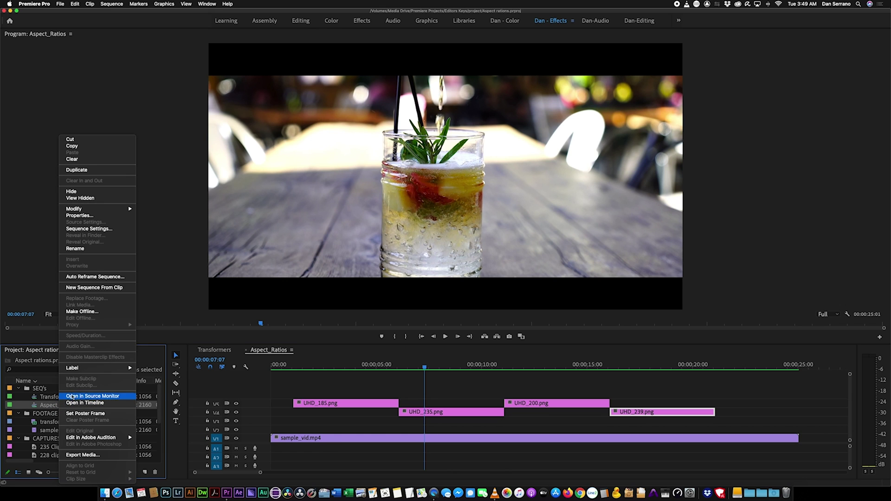
click(98, 229)
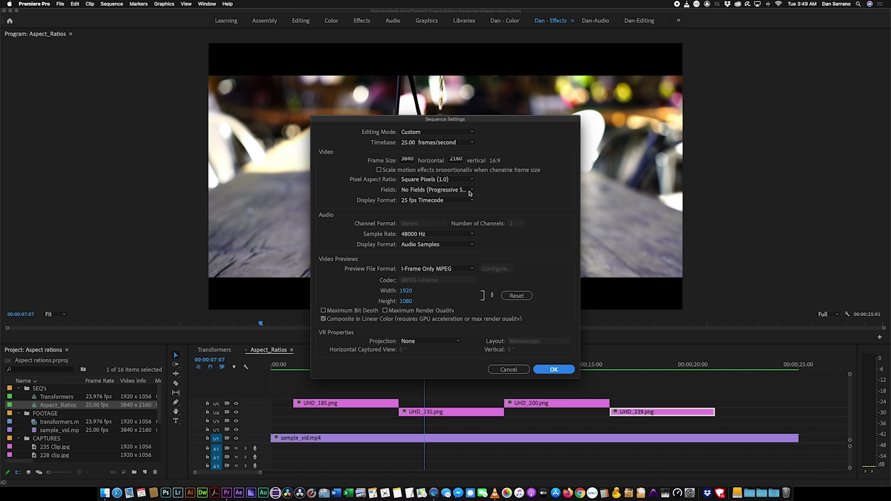
click(510, 370)
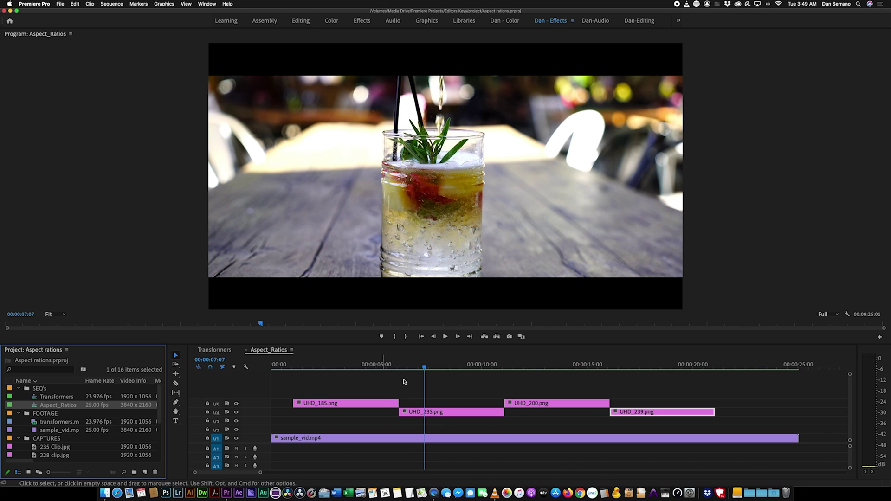
drag(426, 367, 316, 352)
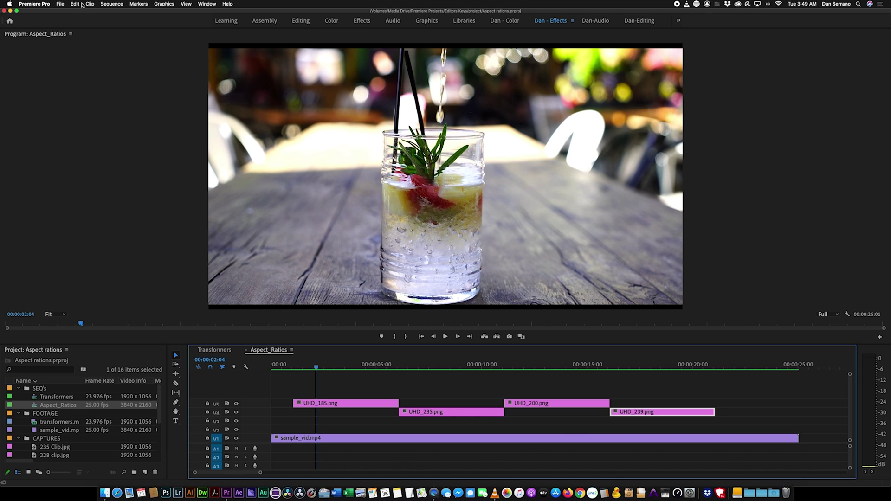
Step: Choose File > Export > Media to open Export Settings for the Aspect_Ratios sequence
click(65, 5)
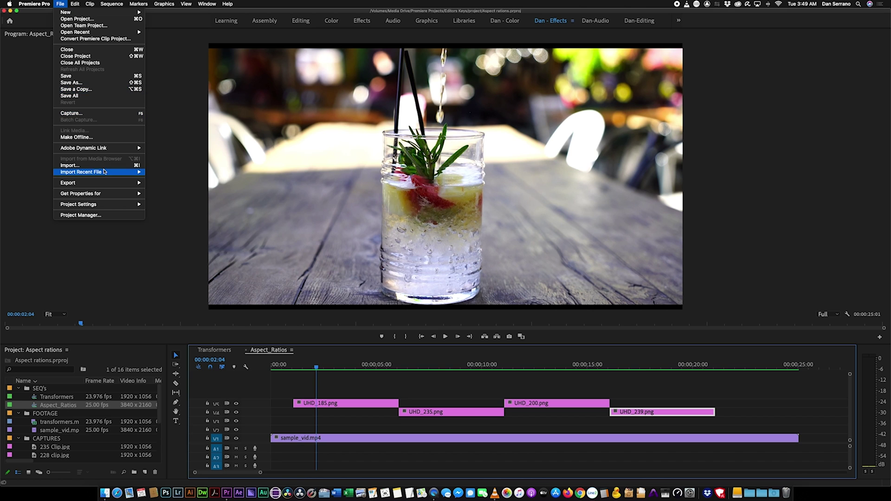
mouse_move(105, 184)
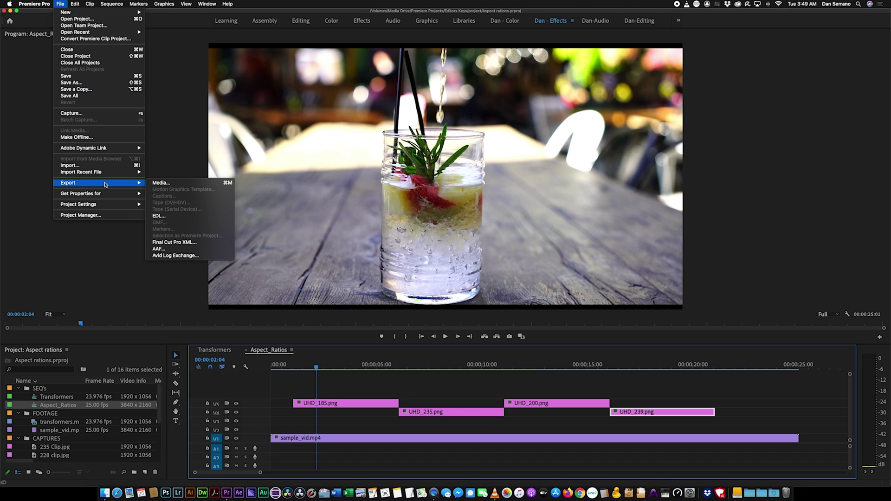
click(160, 183)
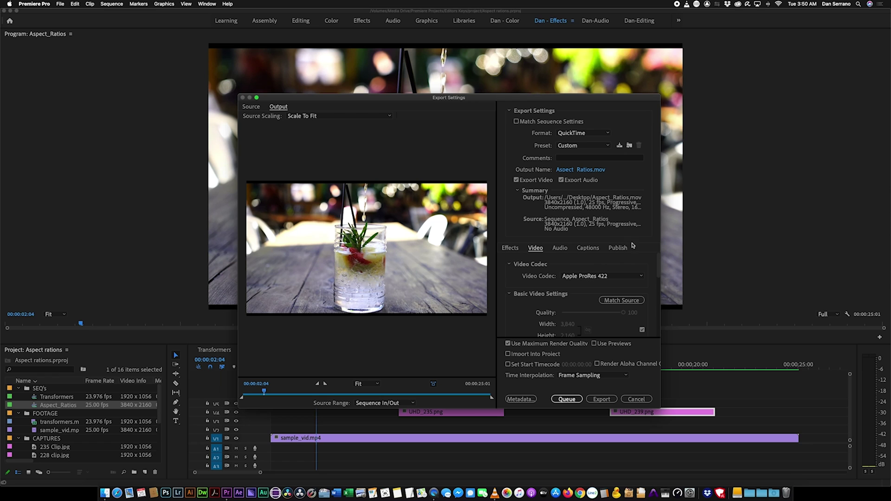
Step: On the Source tab, drag a trial top crop and compare it against other frames
click(251, 108)
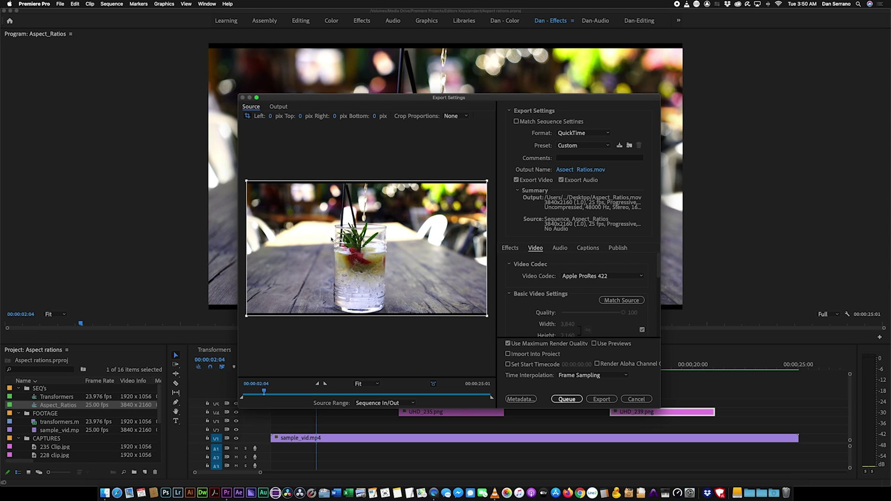
drag(327, 183, 328, 186)
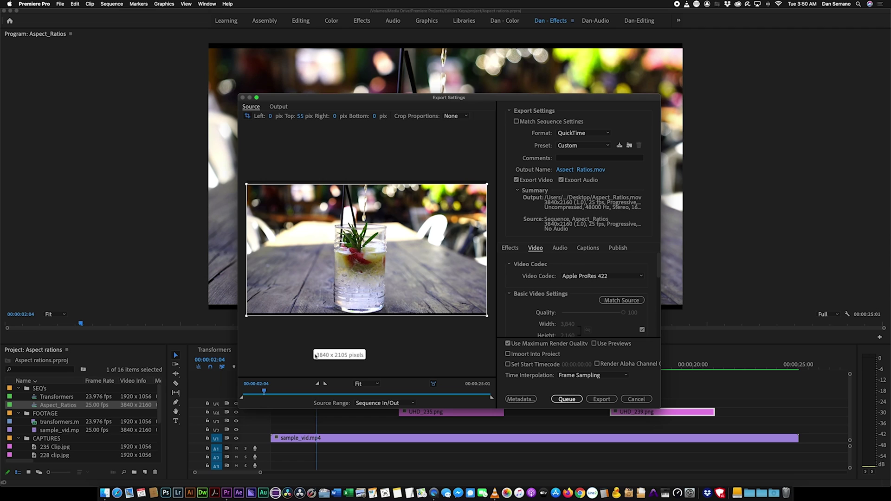
drag(267, 389, 355, 393)
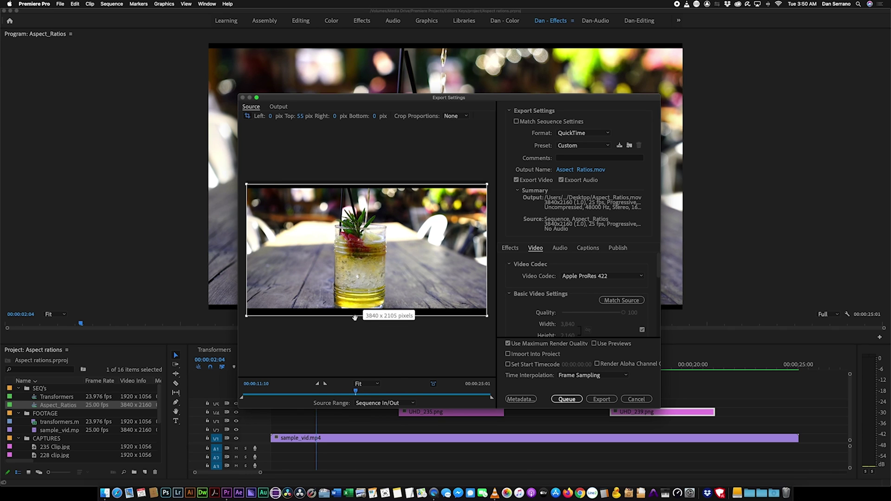
drag(355, 392, 268, 385)
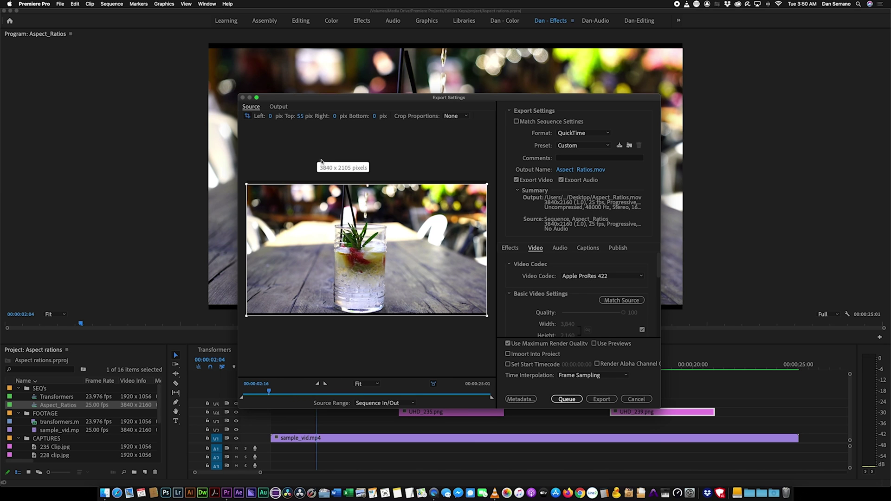
Step: Set the Top crop to exactly 44 pixels and apply it to the Bottom crop field
click(300, 117)
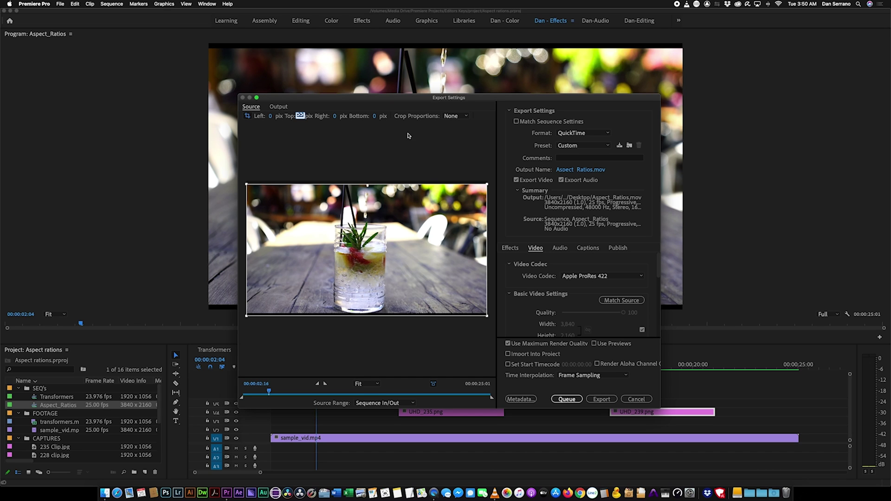
text(44)
click(375, 117)
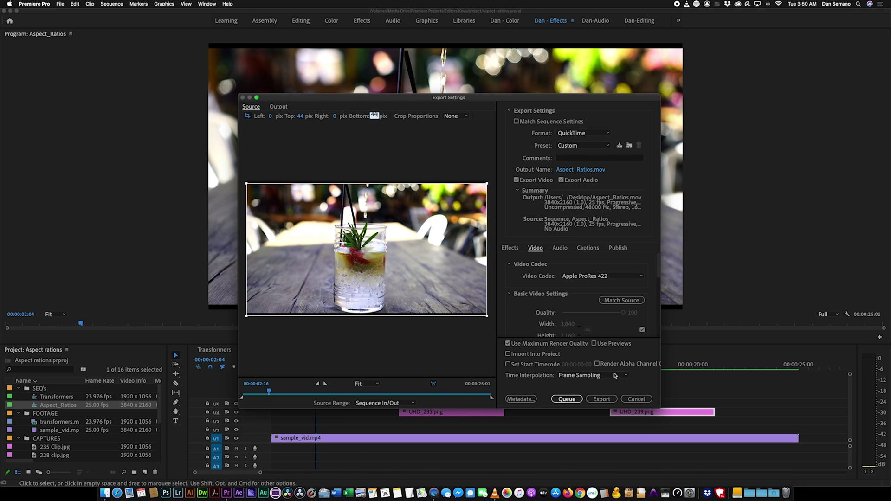
scroll(598, 315, down, 3)
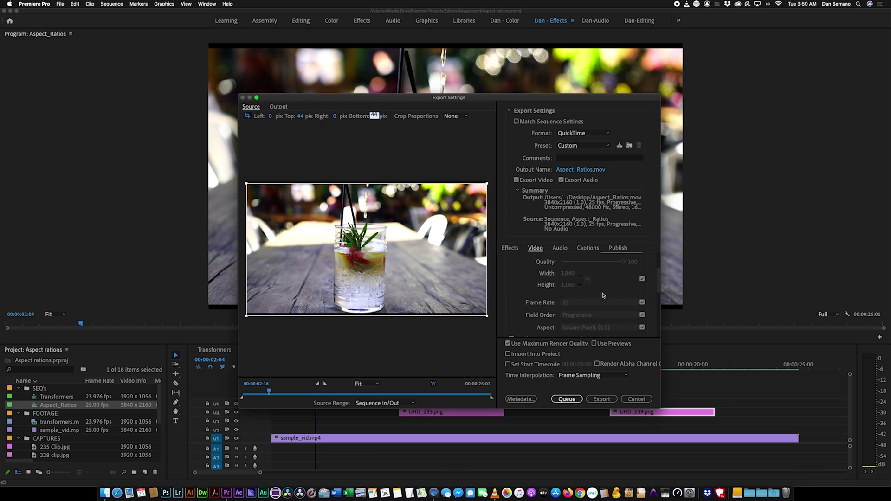
Step: Unlock the output width and height and set the Height to 2,076 pixels
click(642, 279)
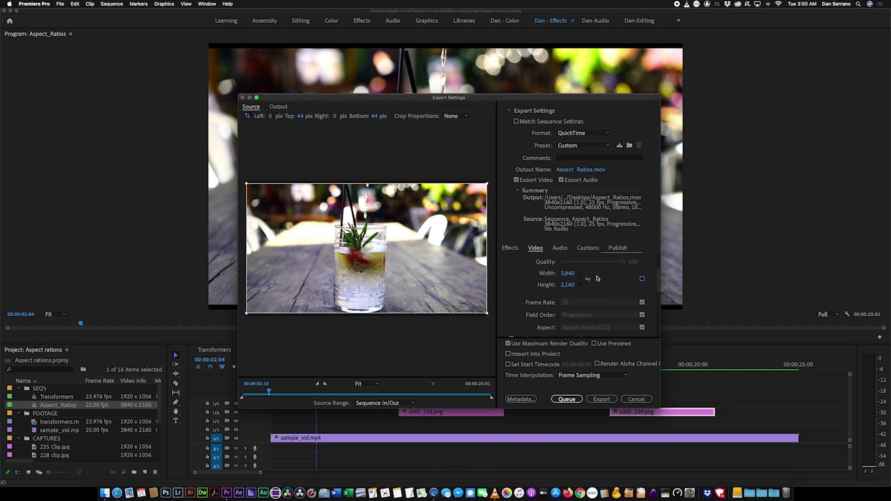
click(569, 285)
text(2,0)
text(76)
key(Return)
Step: On the Output tab, set Source Range to Entire Sequence, preview the cropped frame, and export
click(281, 106)
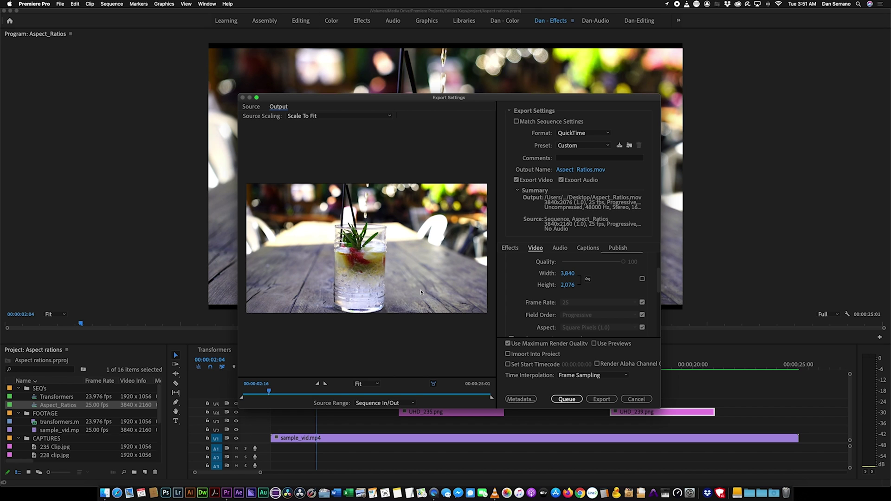
click(402, 402)
click(388, 409)
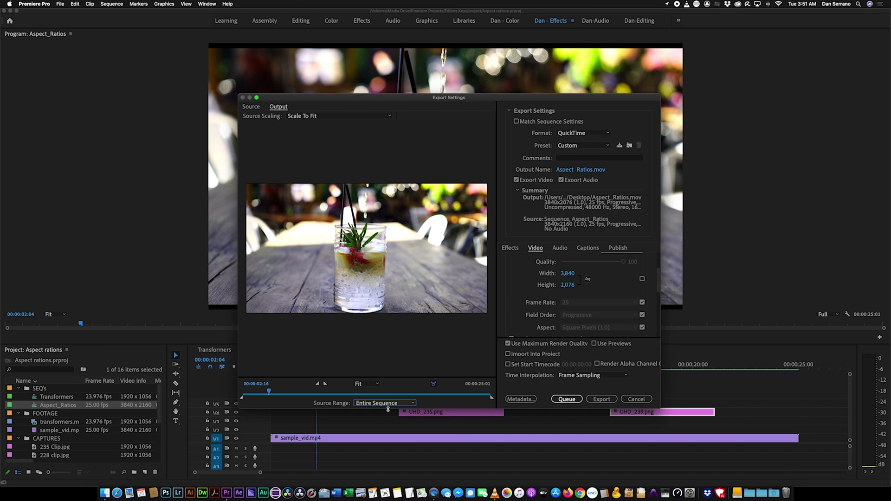
drag(271, 392, 452, 396)
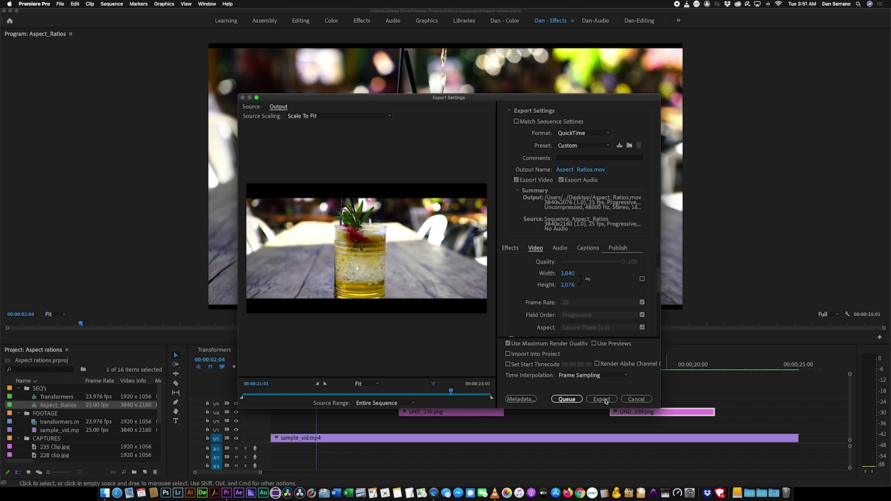
click(626, 399)
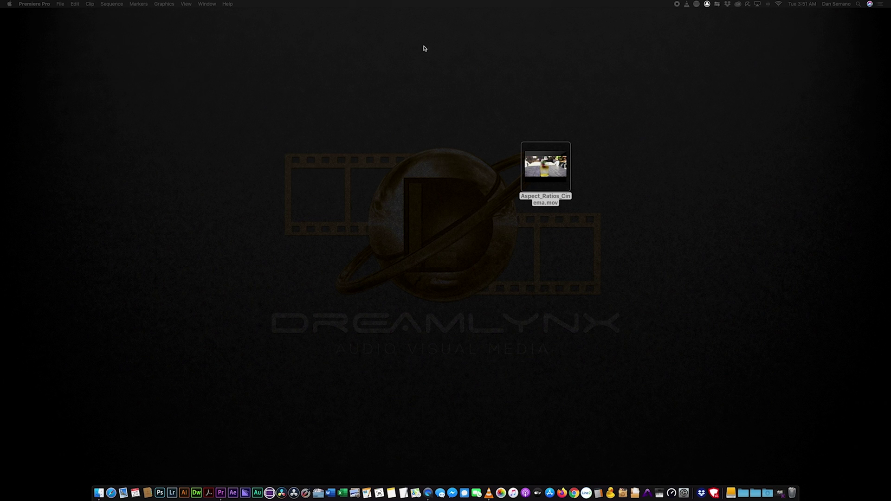
click(552, 173)
key(space)
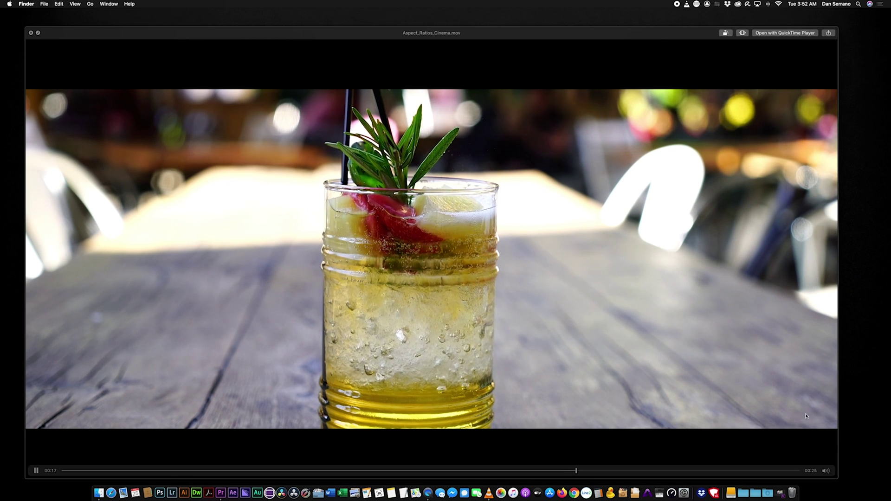
key(space)
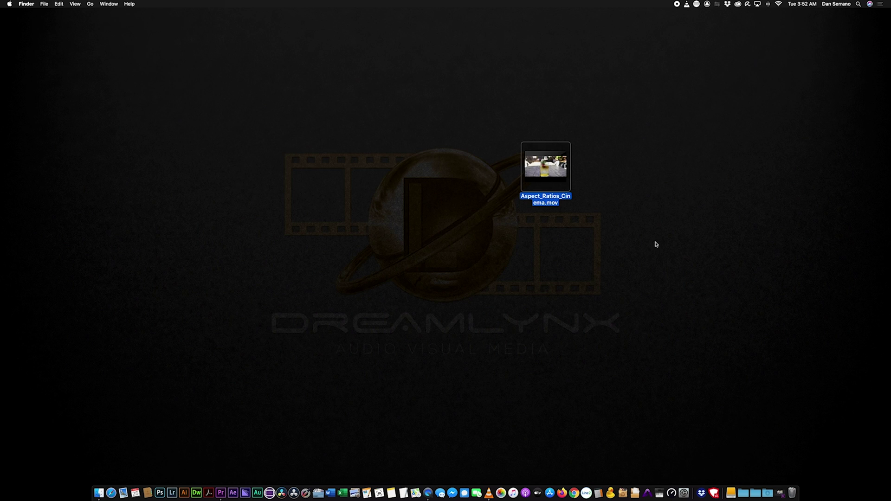